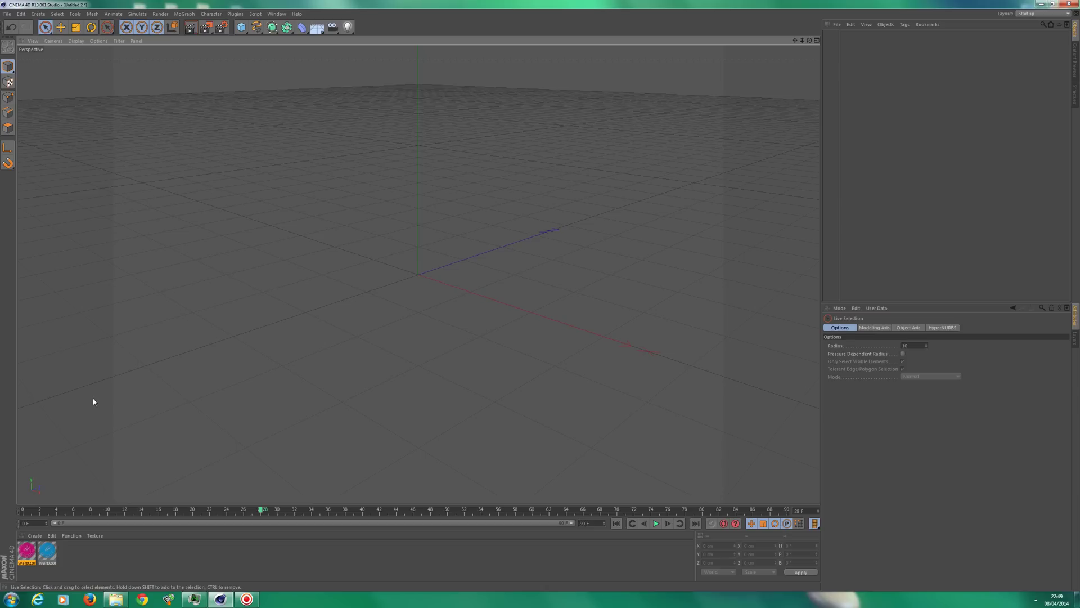
# Step: Add a sphere, move it left of the origin to about X -378 cm, then scrub the timeline
pyautogui.click(242, 27)
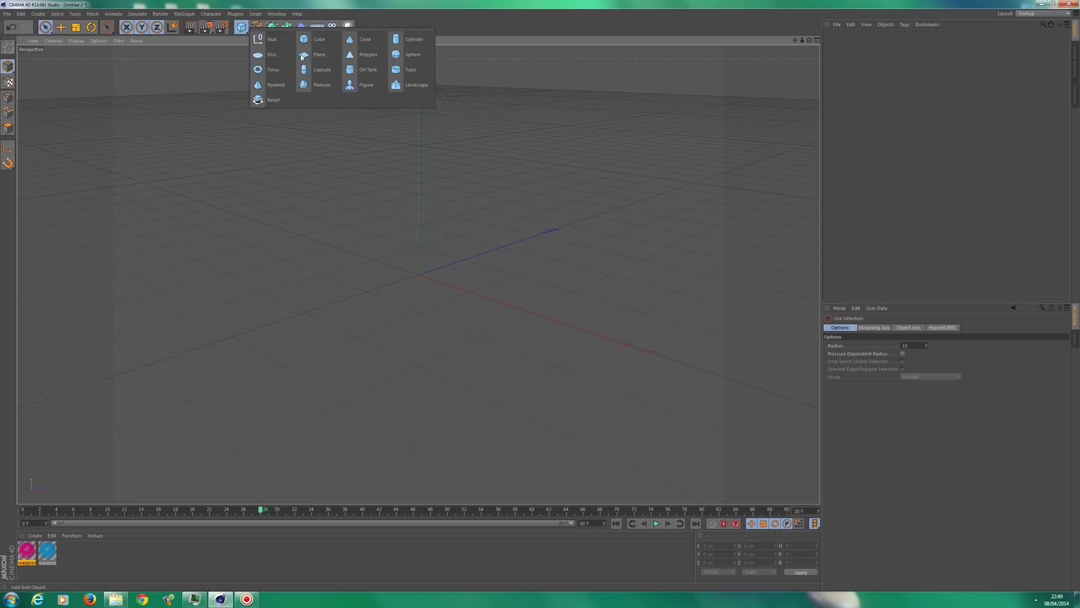
pyautogui.click(405, 55)
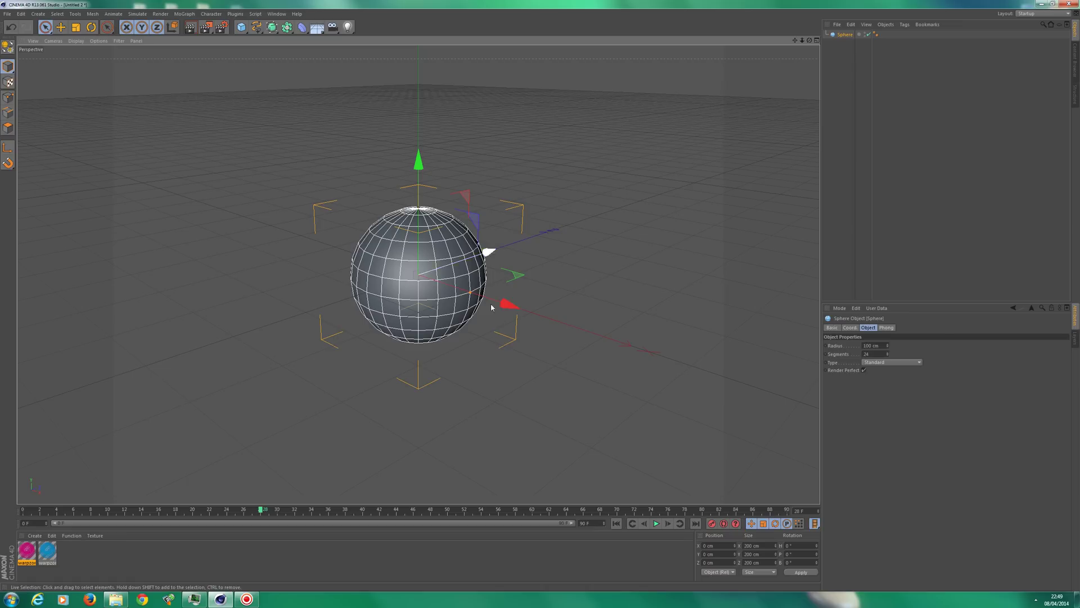
pyautogui.moveTo(506, 311); pyautogui.dragTo(353, 251)
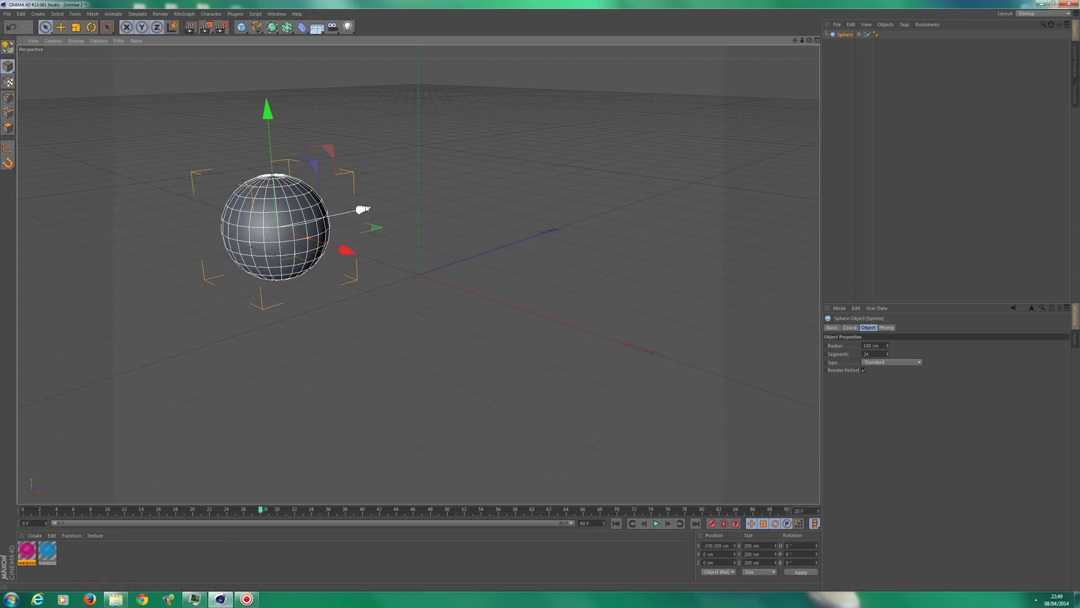
pyautogui.moveTo(361, 212); pyautogui.dragTo(338, 220)
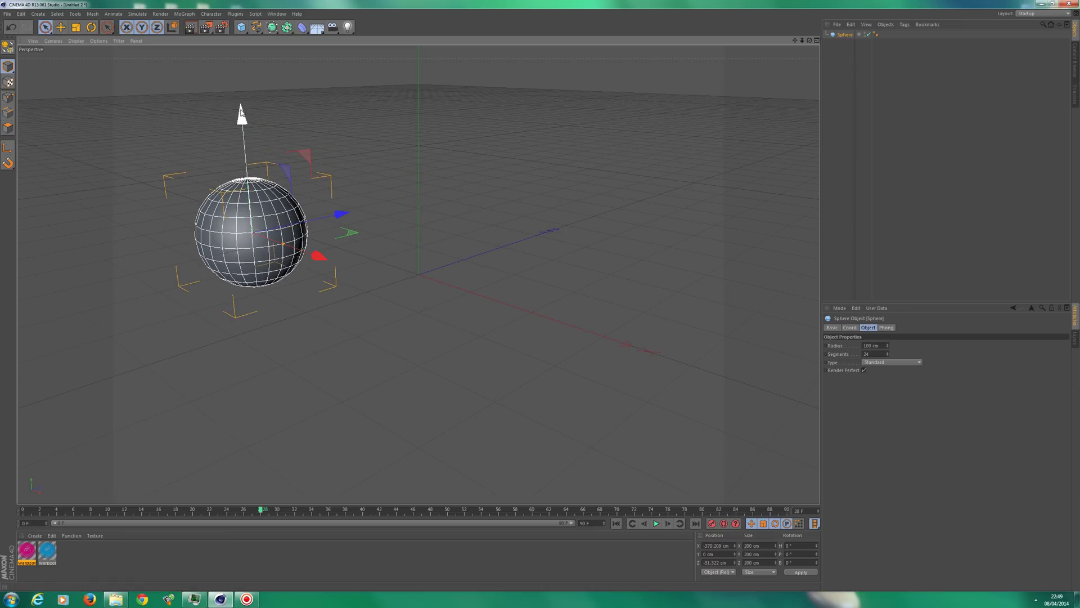
pyautogui.moveTo(238, 111); pyautogui.dragTo(240, 111)
pyautogui.moveTo(261, 511); pyautogui.dragTo(25, 508)
# Step: Change the end frame from 90 to 120 and stretch the visible range to show 0–120
pyautogui.click(593, 526)
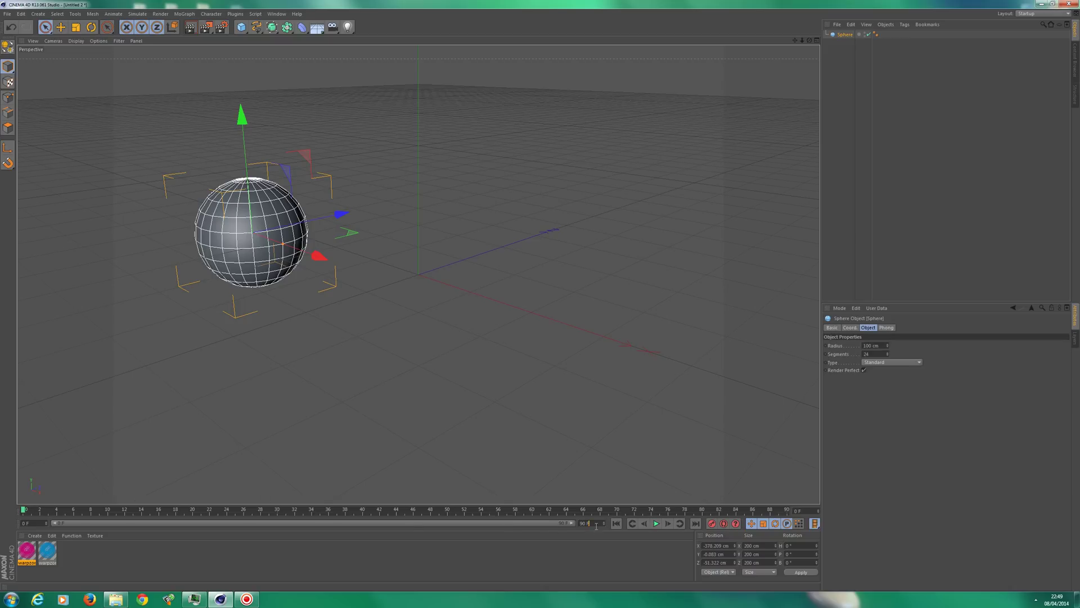
pyautogui.write('120')
pyautogui.press('Return')
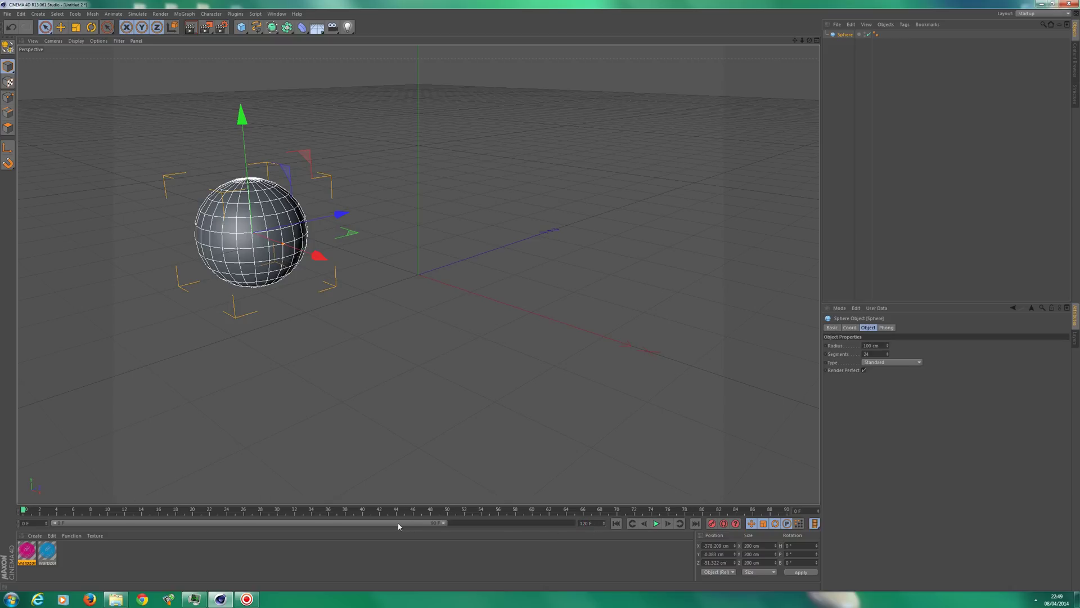
pyautogui.moveTo(442, 523); pyautogui.dragTo(599, 526)
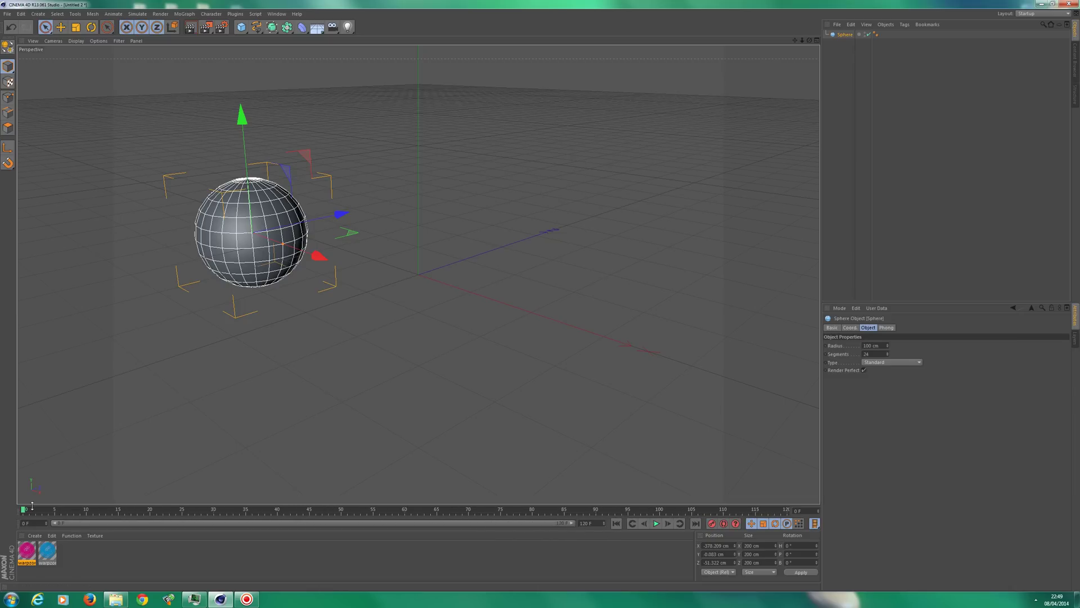
pyautogui.moveTo(24, 511)
pyautogui.mouseDown()
pyautogui.moveTo(791, 516)
pyautogui.moveTo(21, 501)
pyautogui.mouseUp()
# Step: Rewind the playhead to frame 0, move it to frame 120, and switch to the Rotate tool
pyautogui.click(29, 511)
pyautogui.moveTo(30, 510); pyautogui.dragTo(24, 511)
pyautogui.moveTo(25, 511); pyautogui.dragTo(788, 512)
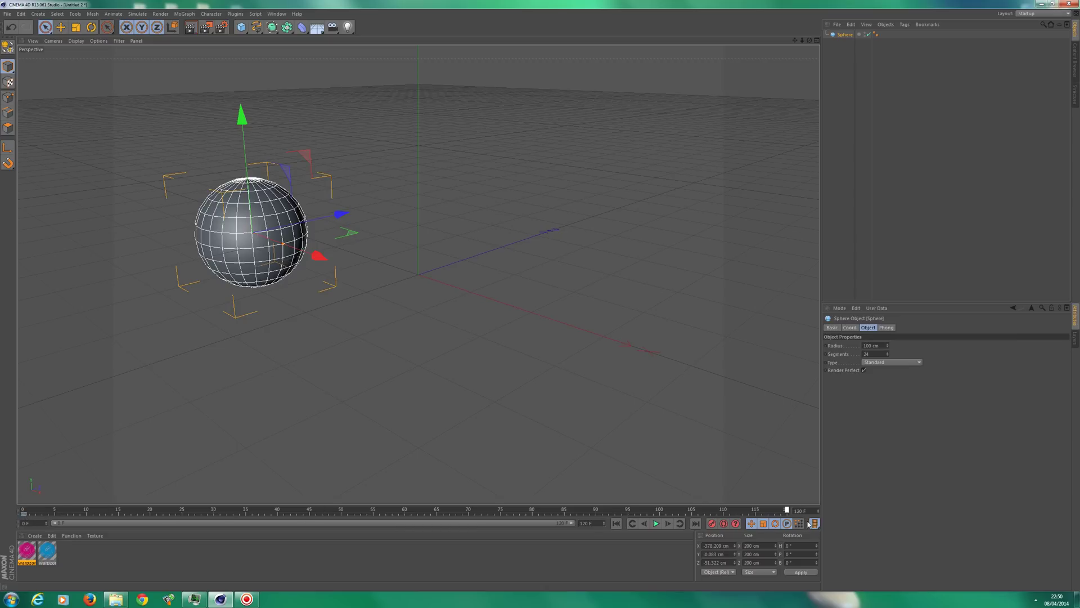
pyautogui.click(790, 545)
pyautogui.press('r')
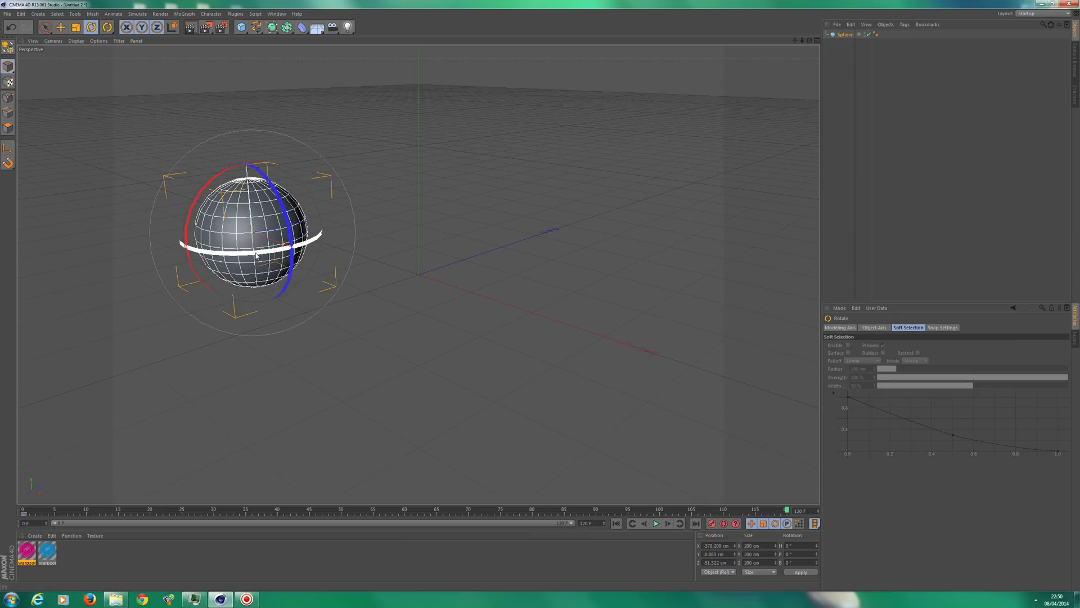
# Step: Key the sphere's heading at 360° on frame 120 and scrub back to check the spin
pyautogui.click(46, 29)
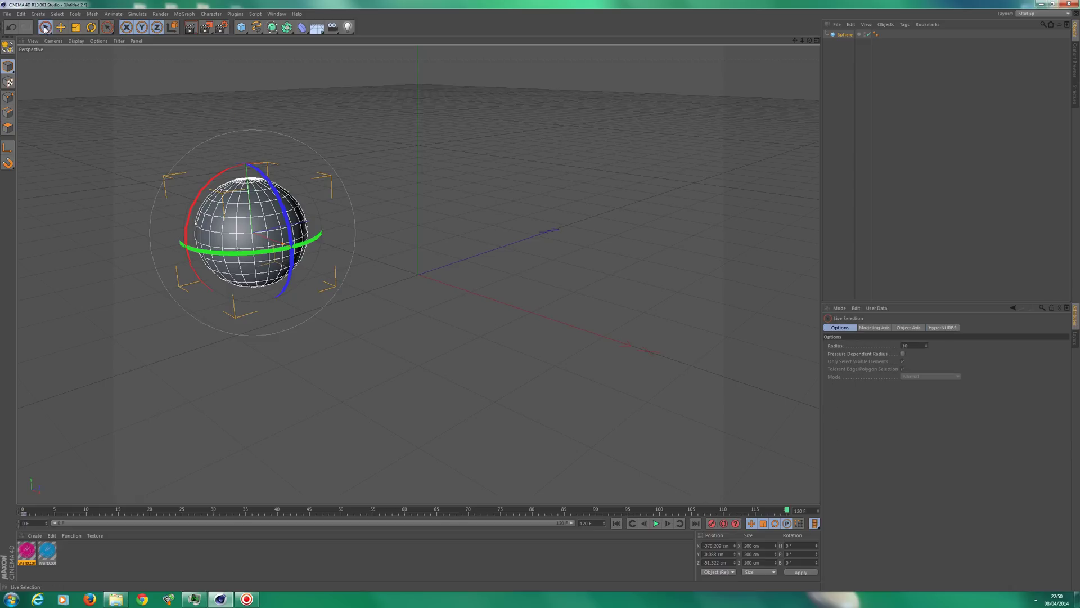
pyautogui.click(799, 546)
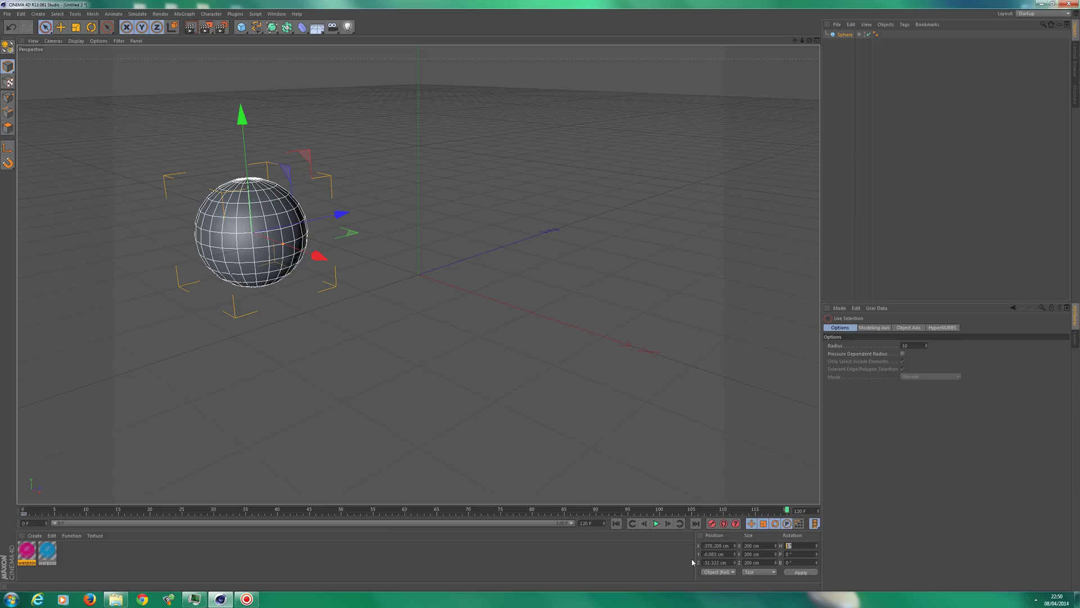
pyautogui.write('360')
pyautogui.click(713, 525)
pyautogui.moveTo(779, 513); pyautogui.dragTo(23, 513)
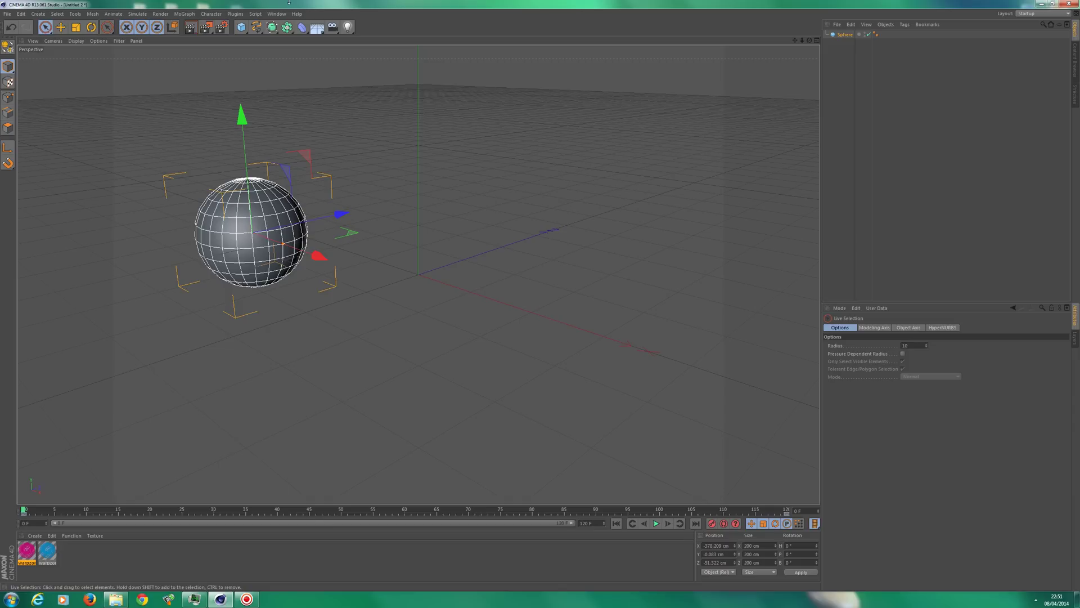
# Step: Add a cube primitive and set its Size X, Y and Z to 50 cm
pyautogui.click(241, 29)
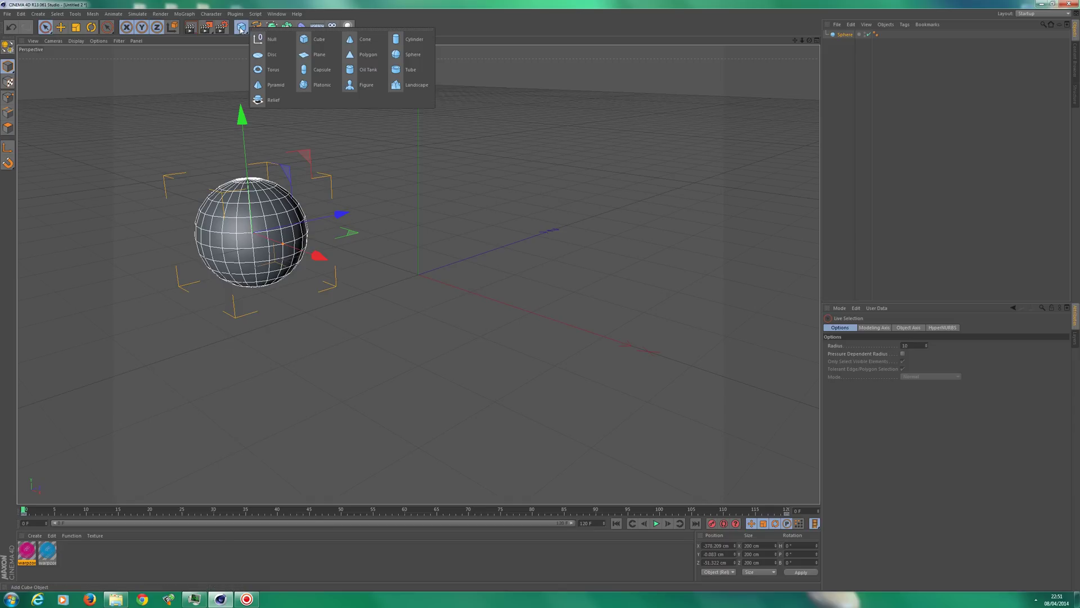
pyautogui.click(308, 41)
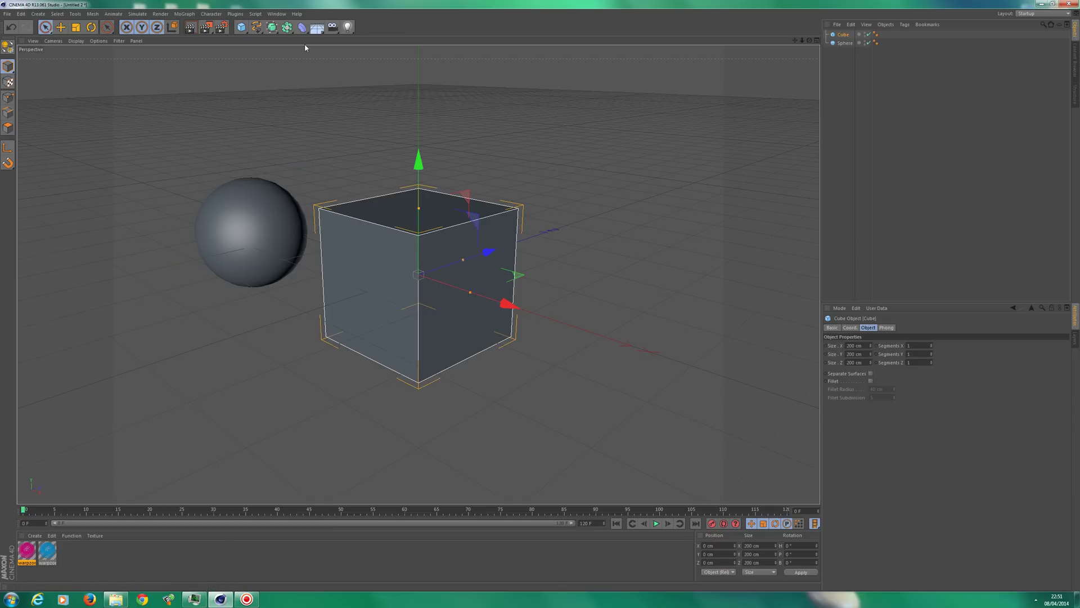
pyautogui.click(864, 346)
pyautogui.write('50')
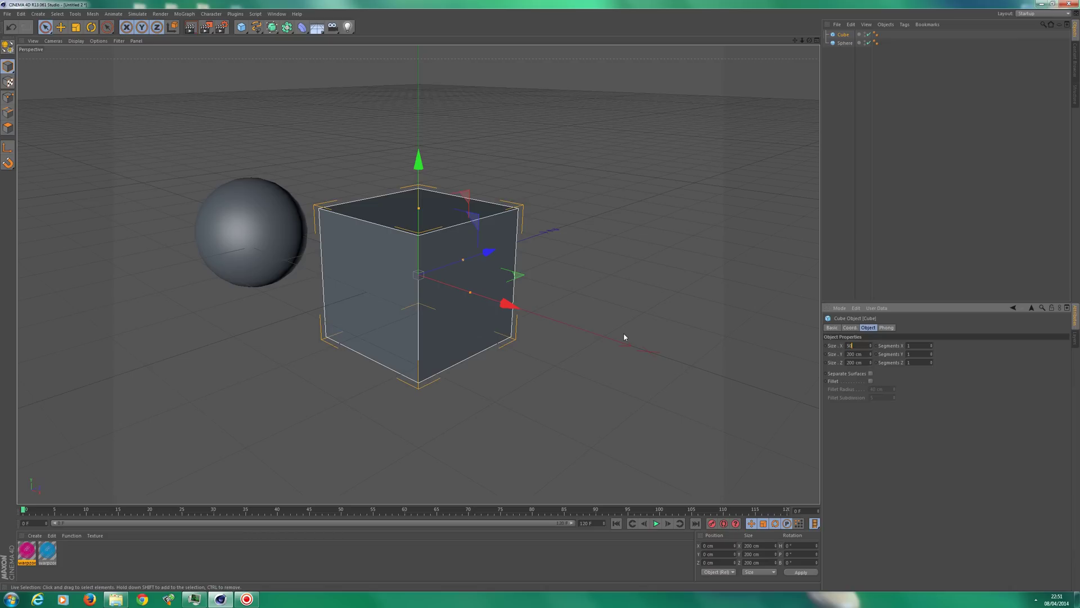
pyautogui.press('Tab')
pyautogui.write('50')
pyautogui.press('Tab')
pyautogui.write('50')
pyautogui.press('Tab')
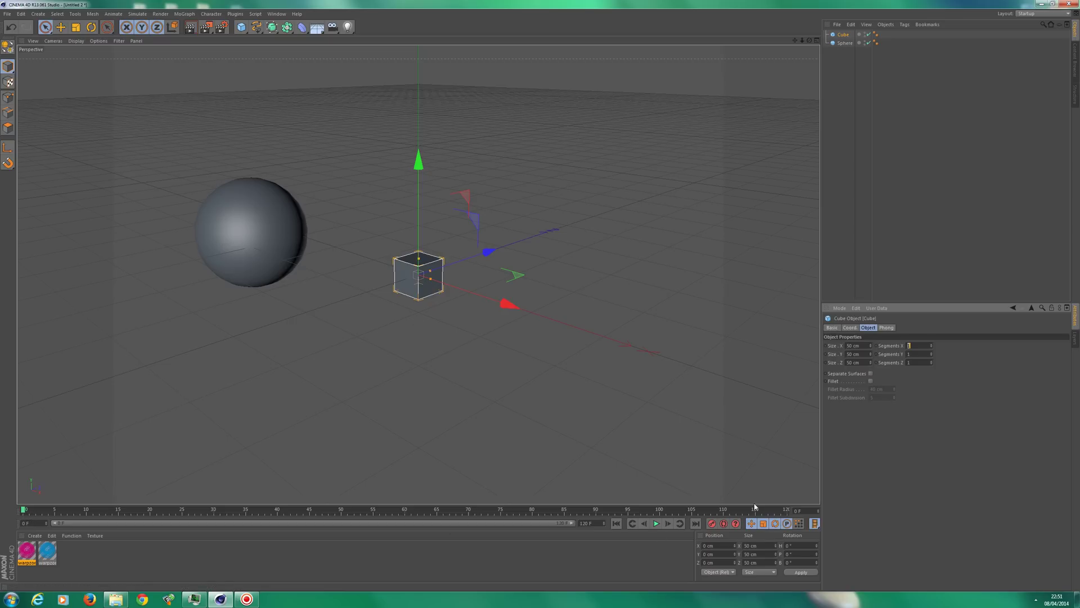
# Step: Preview the animation, rewind to the start, and drag the pink material onto the sphere
pyautogui.click(263, 235)
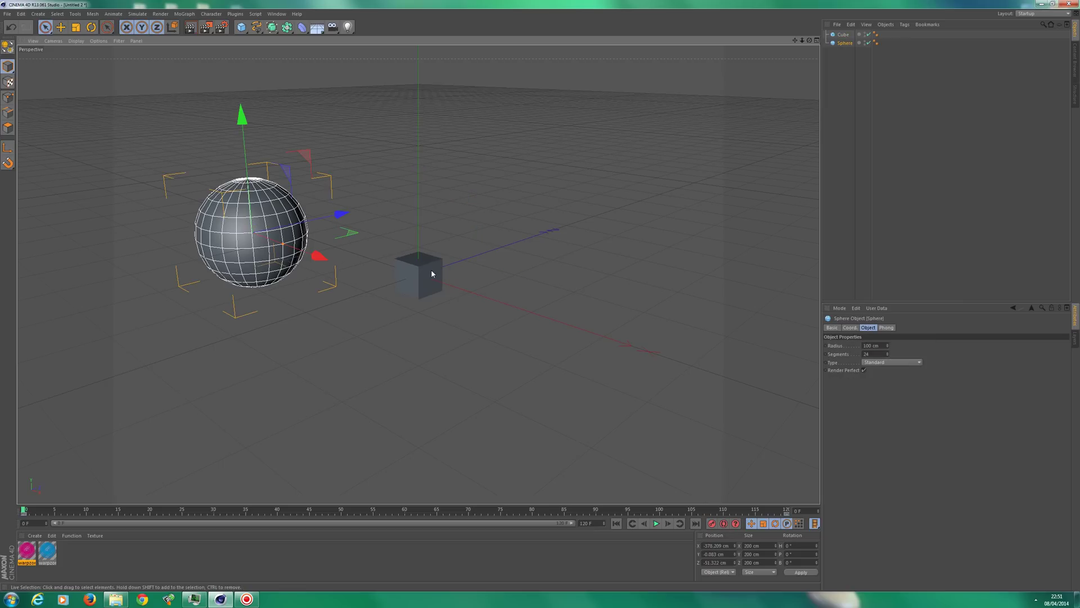
pyautogui.click(430, 269)
pyautogui.click(280, 220)
pyautogui.click(430, 269)
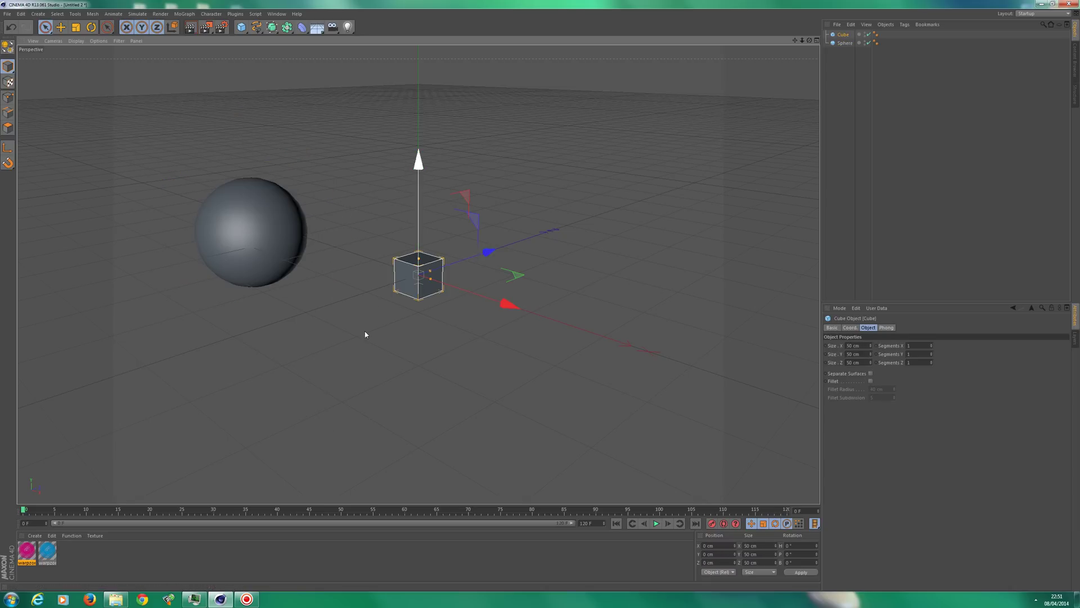
pyautogui.click(656, 524)
pyautogui.click(655, 523)
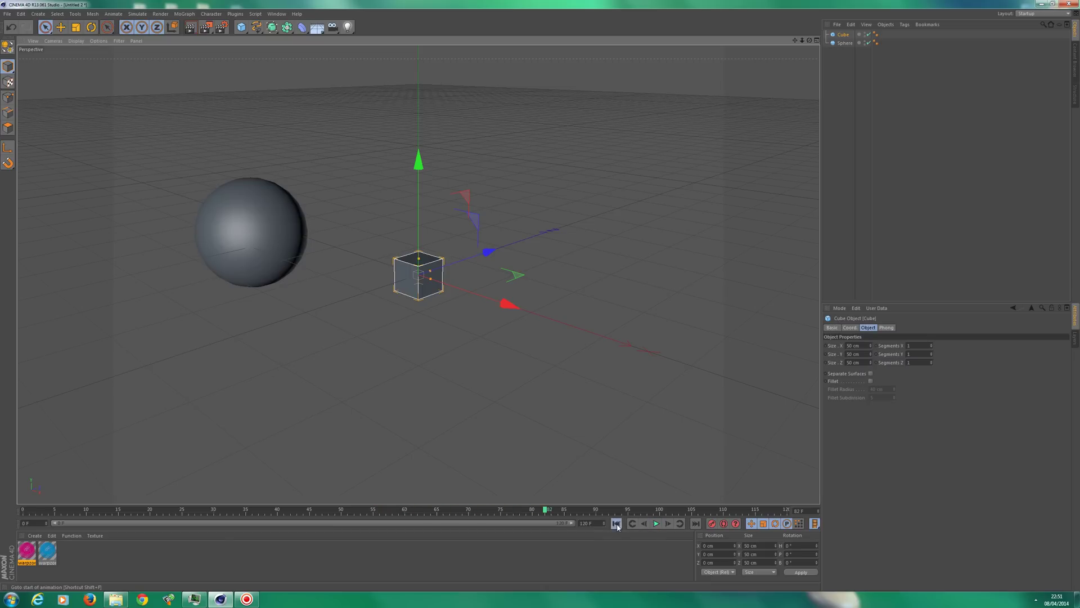
pyautogui.click(615, 524)
pyautogui.moveTo(28, 549); pyautogui.dragTo(244, 232)
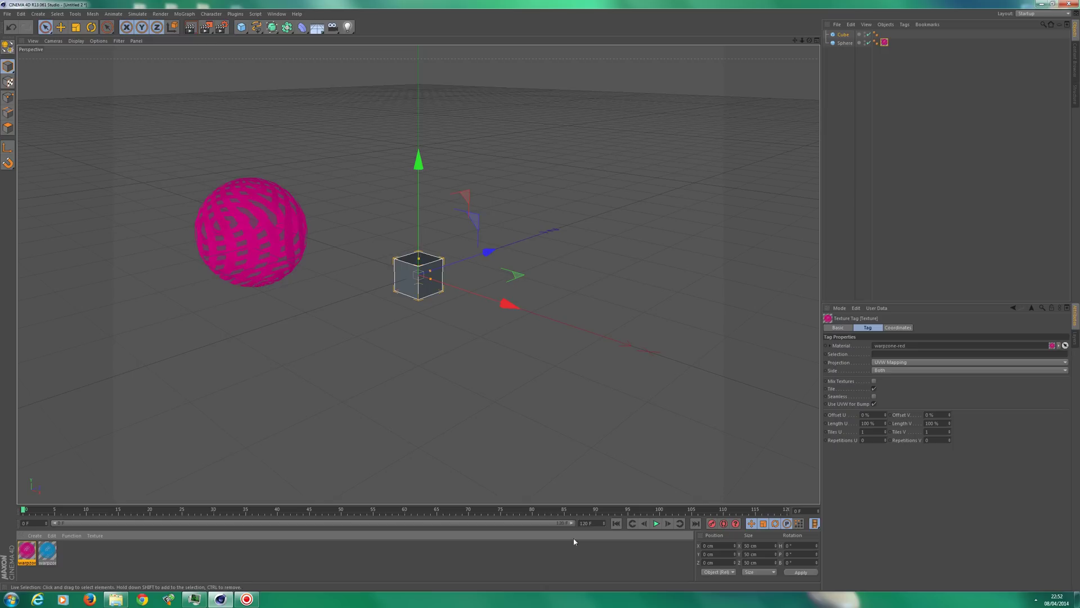
# Step: Replay and stop the animation, rewind to frame 0, and select the grey cube
pyautogui.click(435, 346)
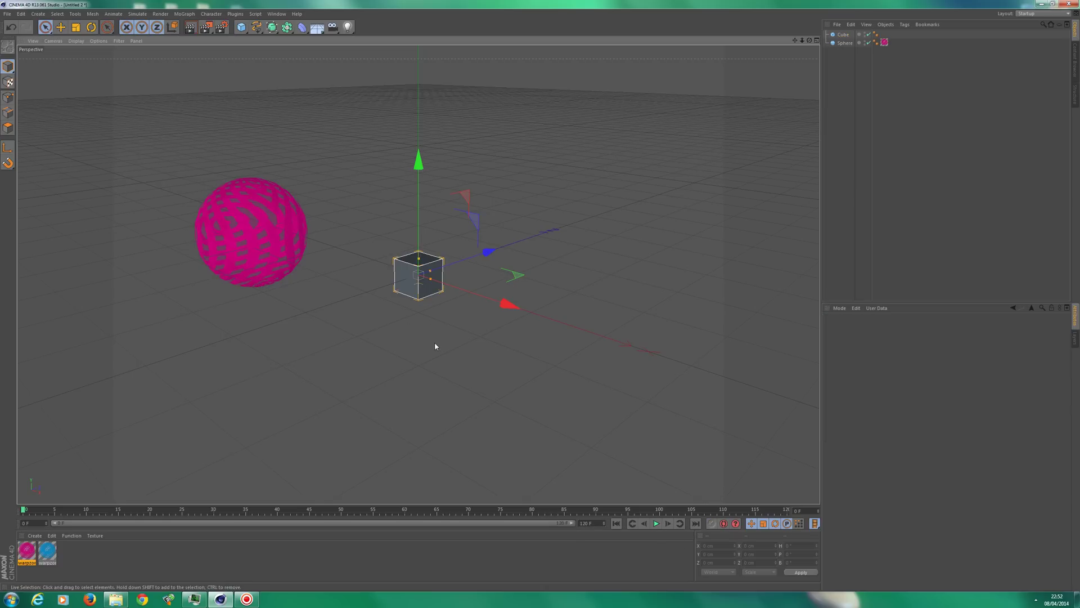
pyautogui.click(655, 523)
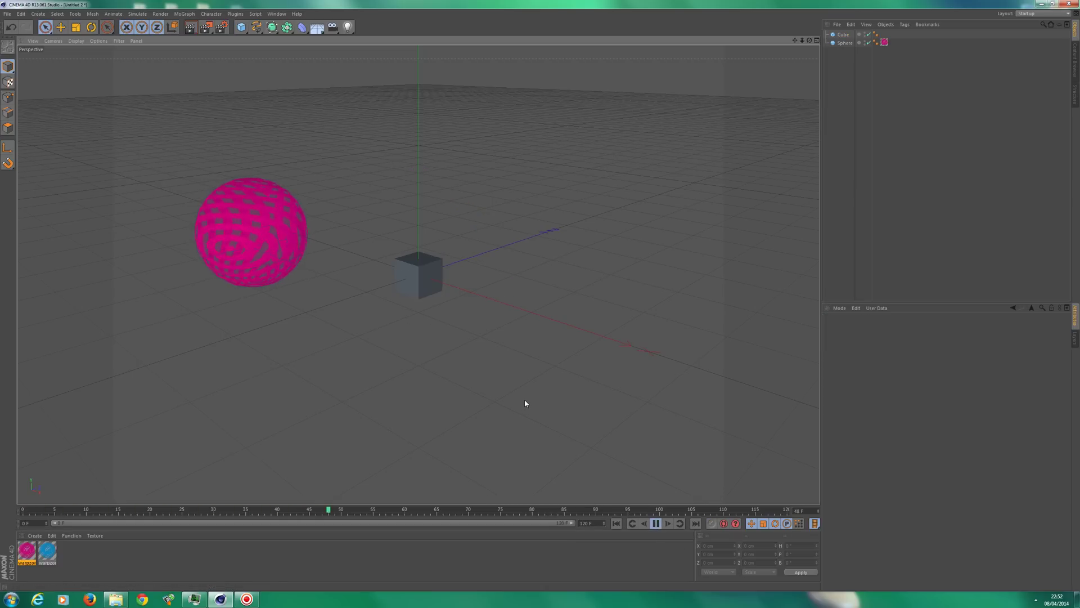
pyautogui.click(656, 523)
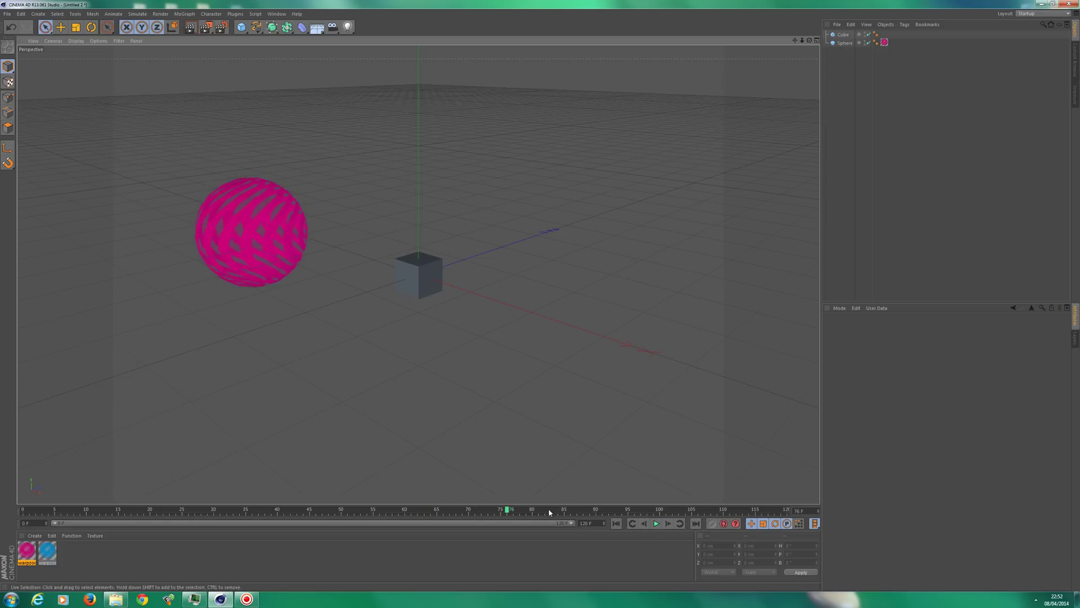
pyautogui.moveTo(508, 511); pyautogui.dragTo(23, 509)
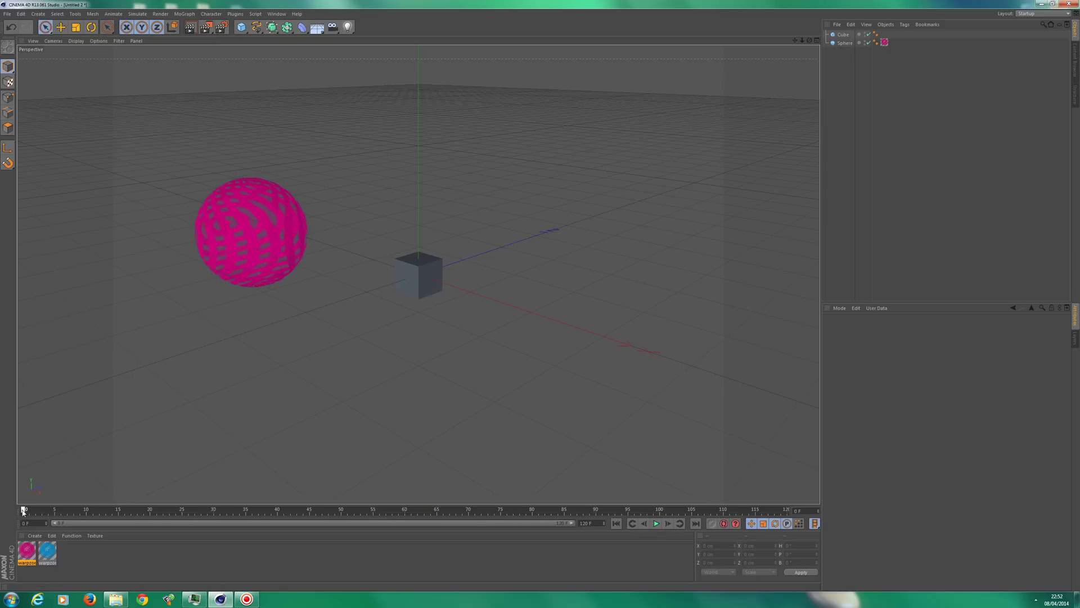
pyautogui.click(424, 272)
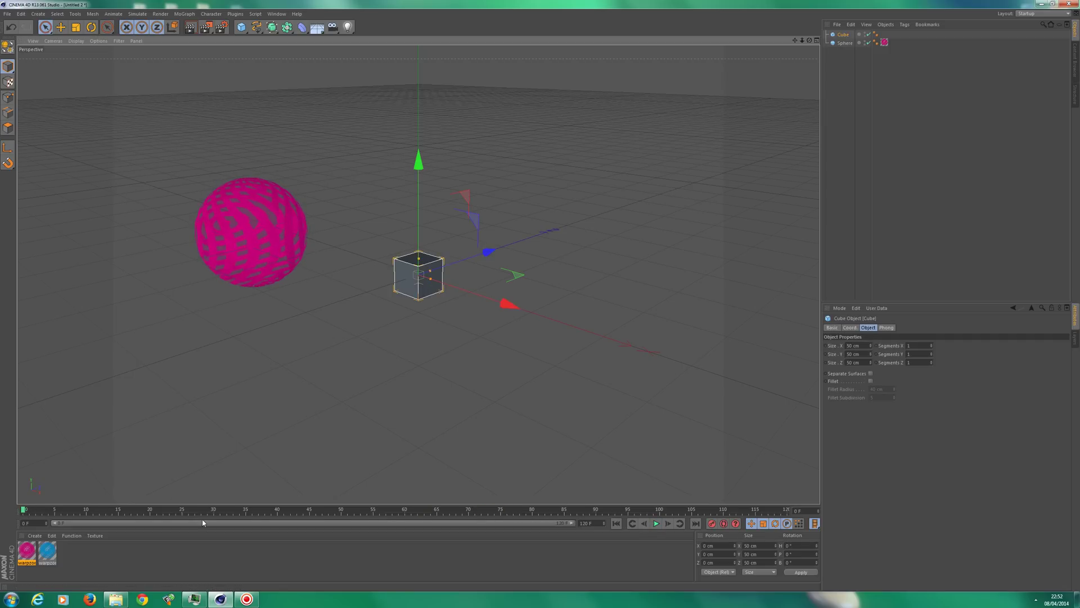
pyautogui.click(29, 510)
pyautogui.moveTo(29, 510); pyautogui.dragTo(23, 510)
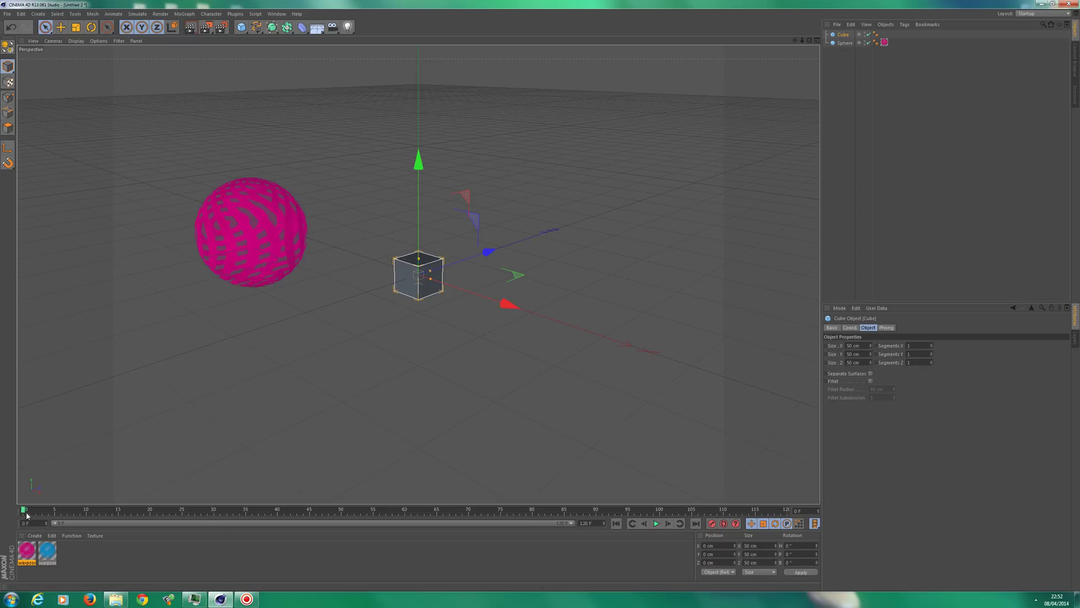
# Step: At frame 120, set the cube's pitch rotation to 360° and record a keyframe
pyautogui.moveTo(24, 512); pyautogui.dragTo(214, 510)
pyautogui.moveTo(216, 510); pyautogui.dragTo(795, 516)
pyautogui.click(796, 555)
pyautogui.click(806, 572)
pyautogui.click(712, 524)
# Step: Scrub back through the frames, play and stop the animation, then return to the start
pyautogui.moveTo(787, 509); pyautogui.dragTo(14, 512)
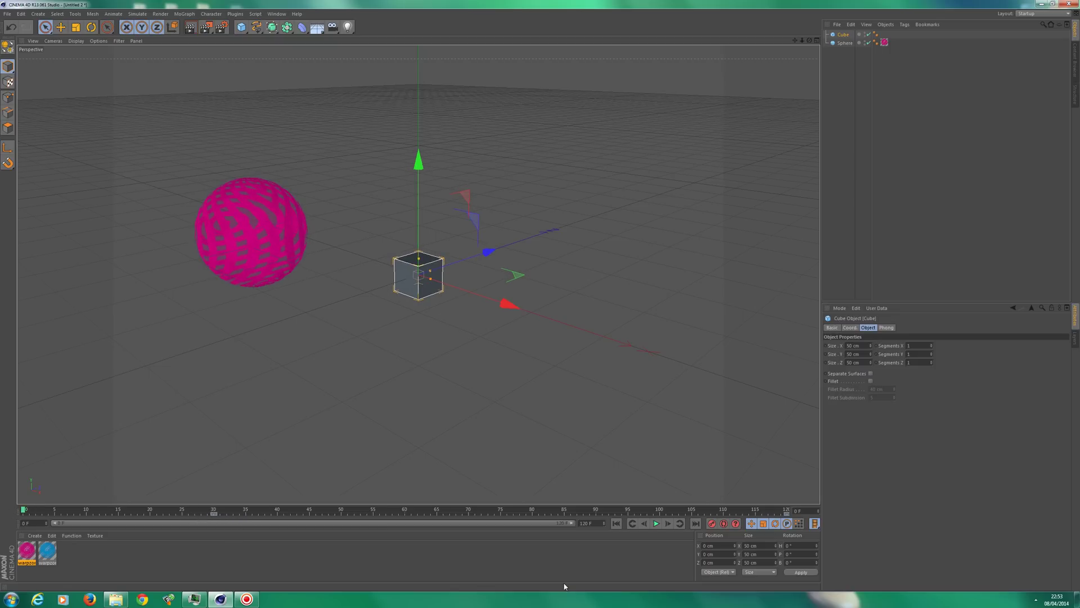
pyautogui.click(656, 523)
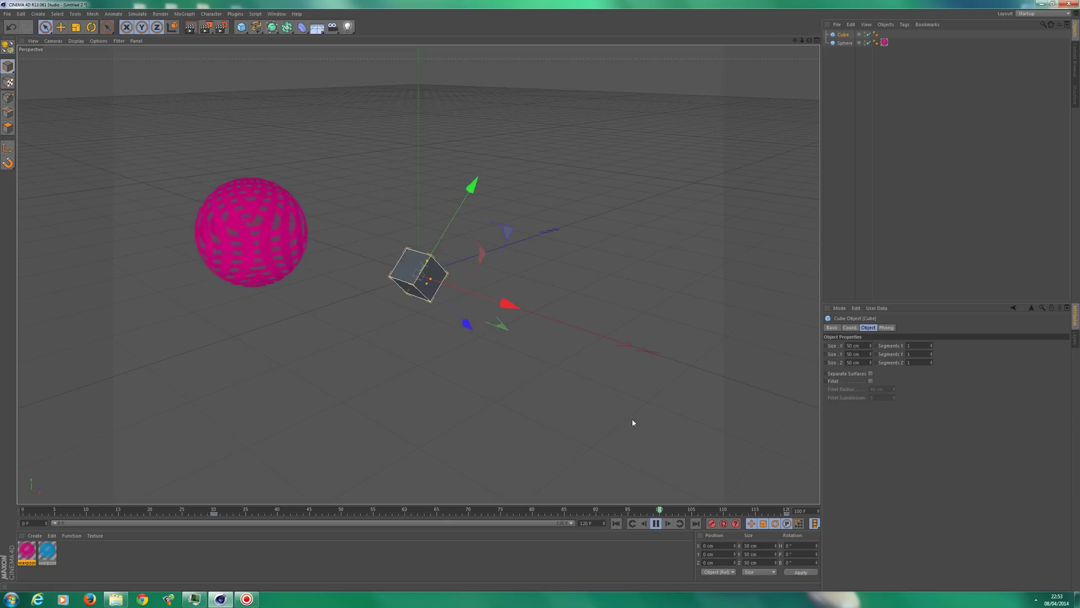
pyautogui.click(656, 523)
pyautogui.click(629, 524)
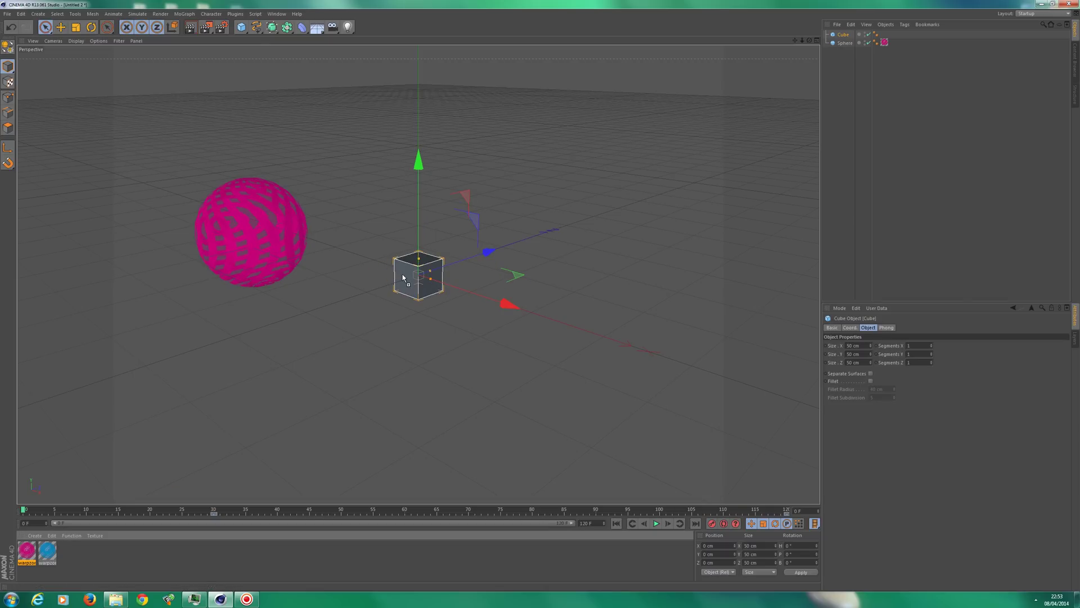
# Step: Give the cube the blue material and add a new Cube primitive
pyautogui.moveTo(403, 277); pyautogui.dragTo(405, 279)
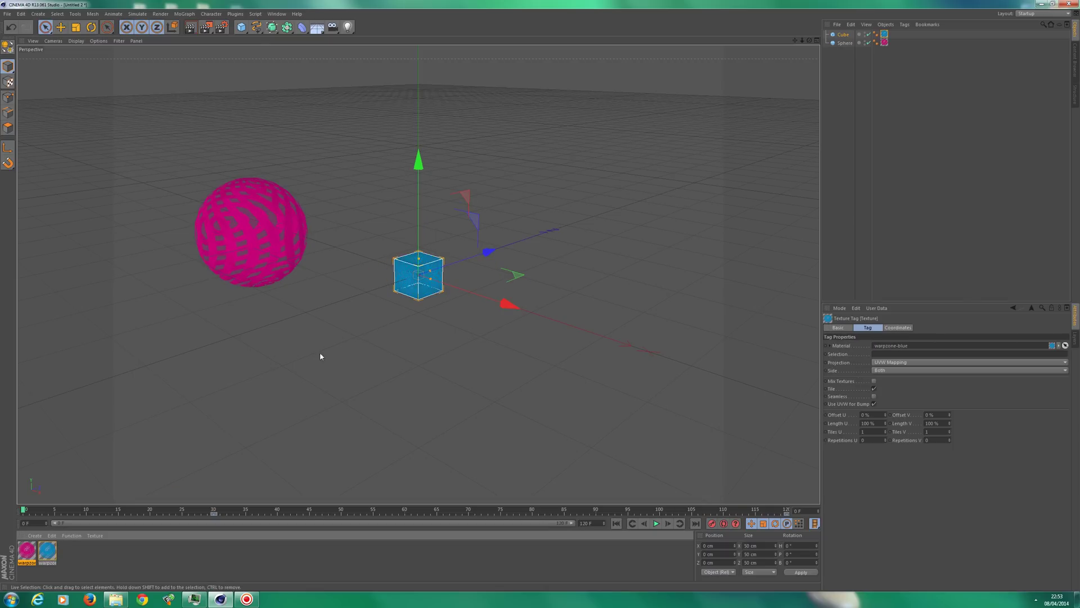
pyautogui.click(241, 27)
pyautogui.click(334, 45)
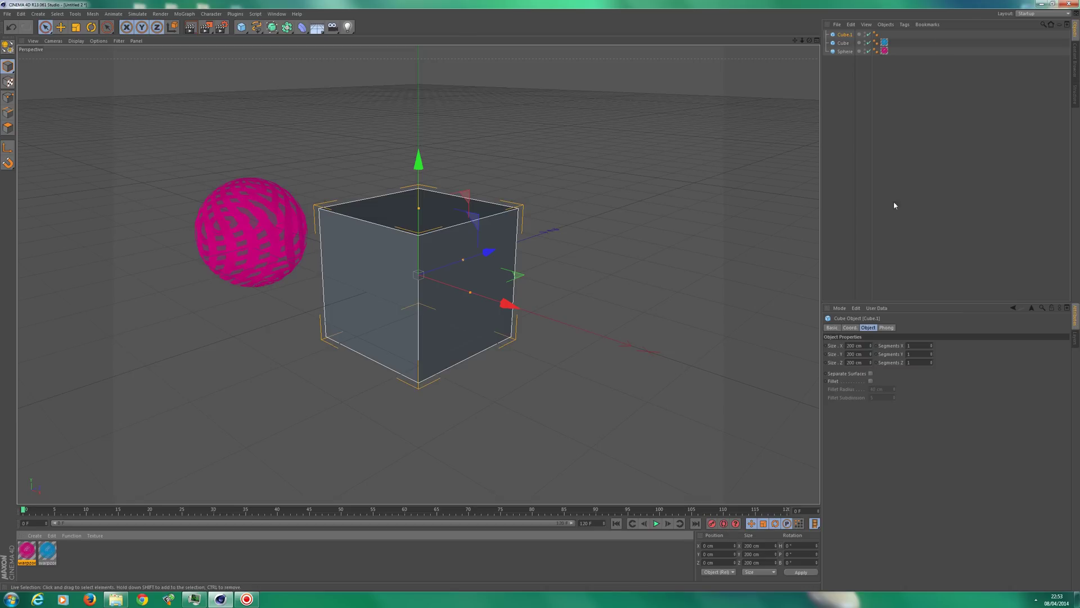
# Step: Set the new cube's Size X to 75 cm and Size Y to 15 cm
pyautogui.doubleClick(855, 345)
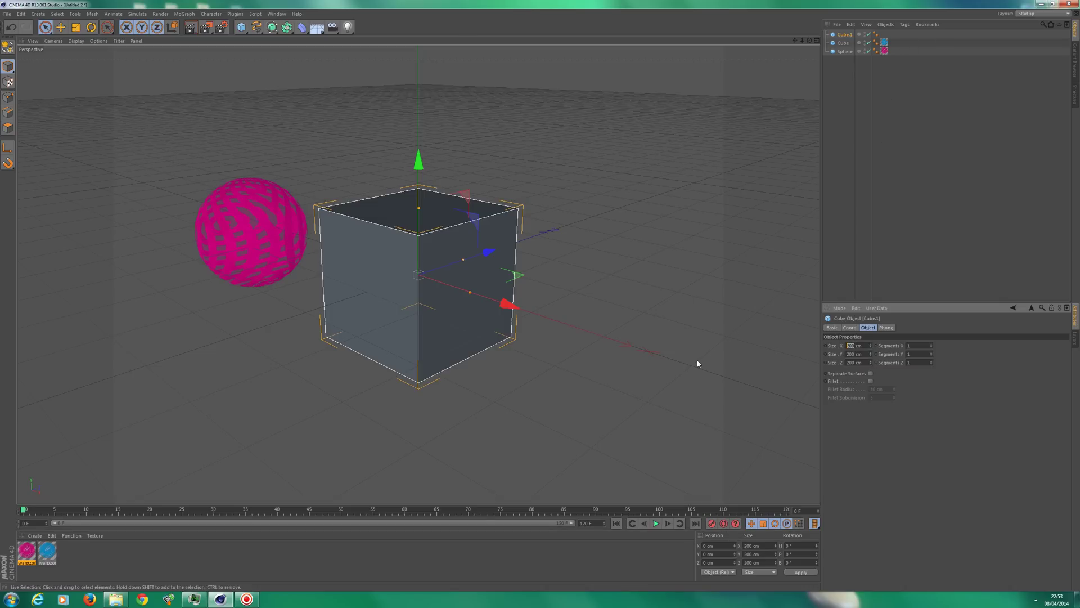
pyautogui.write('1')
pyautogui.press('Tab')
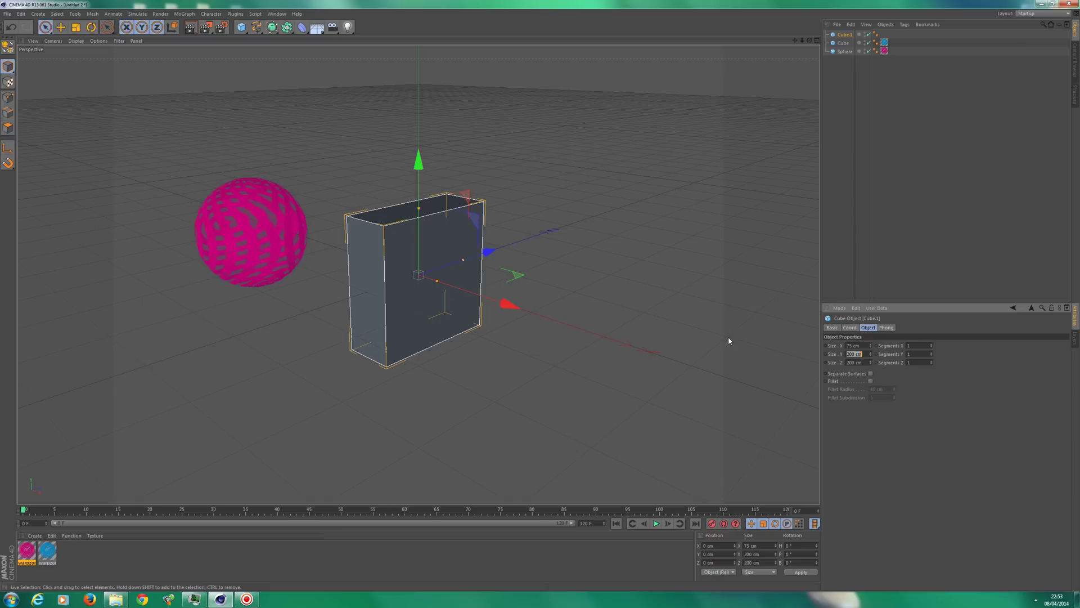
pyautogui.press('Tab')
pyautogui.hotkey('shift', 'Tab')
pyautogui.write('15')
pyautogui.press('Tab')
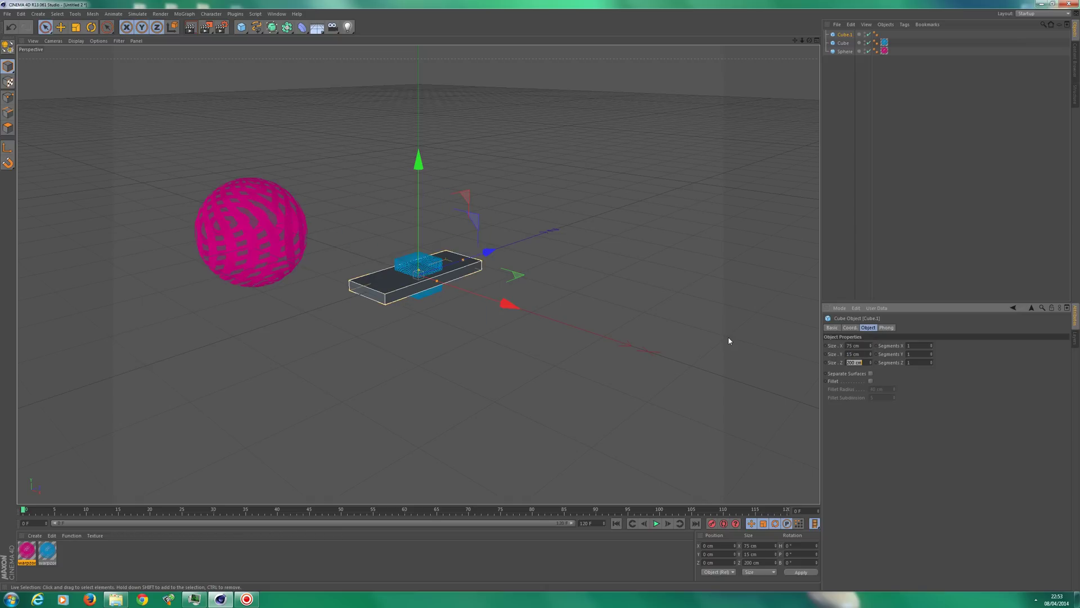
# Step: Give Cube.1 a 70 cm depth, move it right and up to about 275.7 cm, and keyframe it
pyautogui.write('70')
pyautogui.press('Tab')
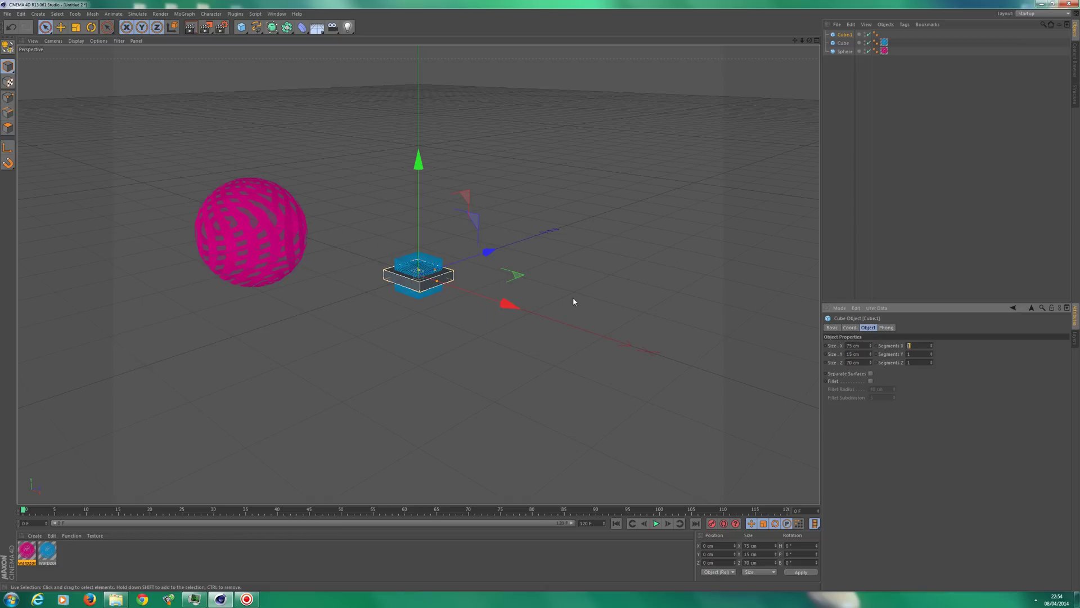
pyautogui.moveTo(509, 306); pyautogui.dragTo(629, 357)
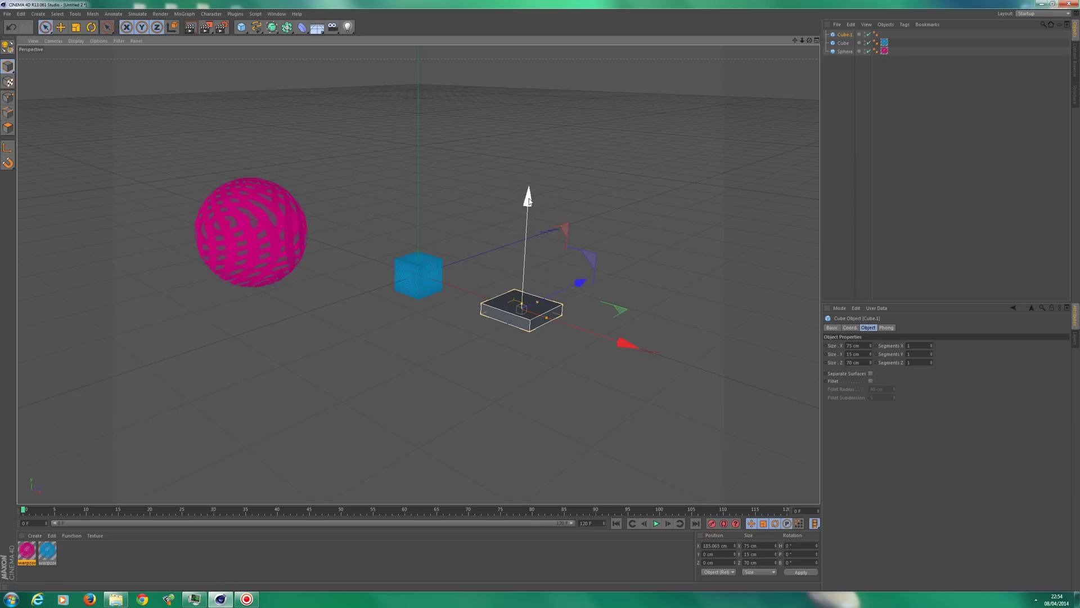
pyautogui.moveTo(528, 201); pyautogui.dragTo(564, 197)
pyautogui.moveTo(565, 161); pyautogui.dragTo(568, 73)
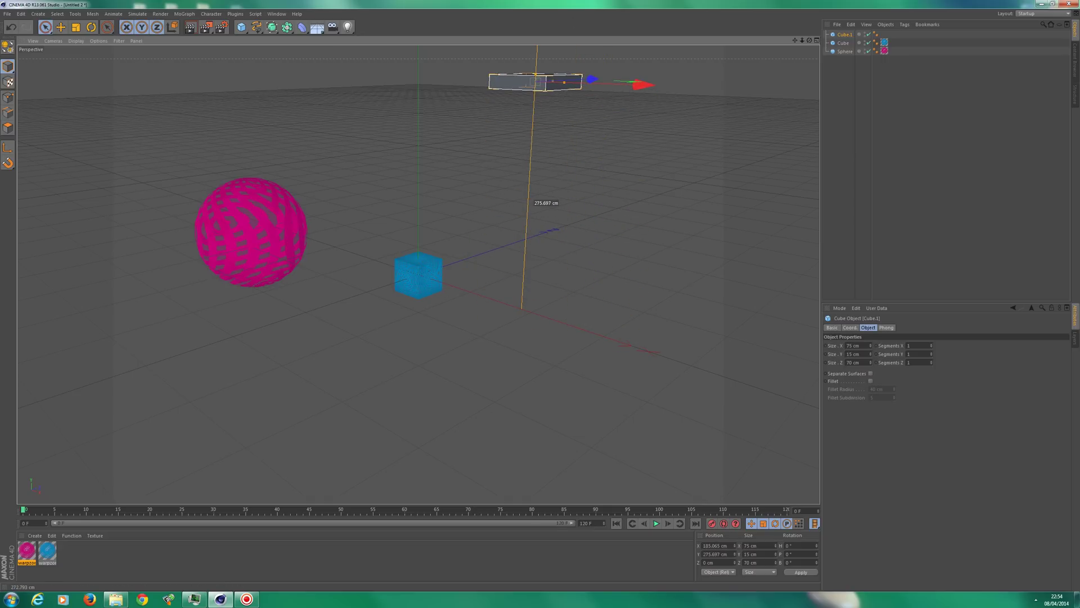
pyautogui.moveTo(535, 202); pyautogui.dragTo(534, 203)
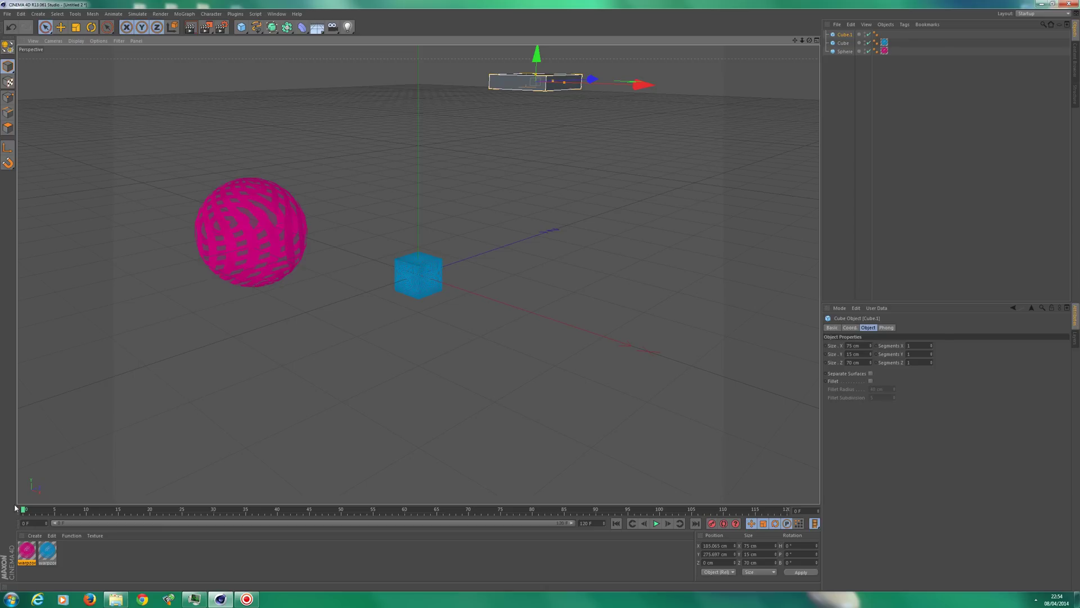
pyautogui.click(712, 524)
# Step: At frame 120, lower the box toward the ground, keyframe it, and play the animation
pyautogui.moveTo(362, 522); pyautogui.dragTo(812, 513)
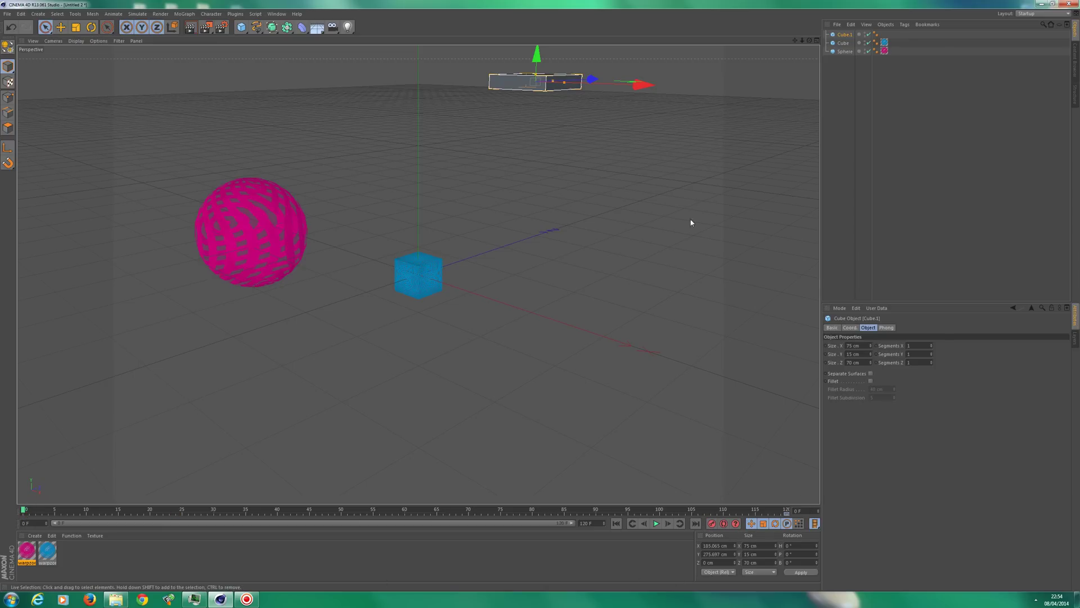
pyautogui.moveTo(536, 56); pyautogui.dragTo(534, 280)
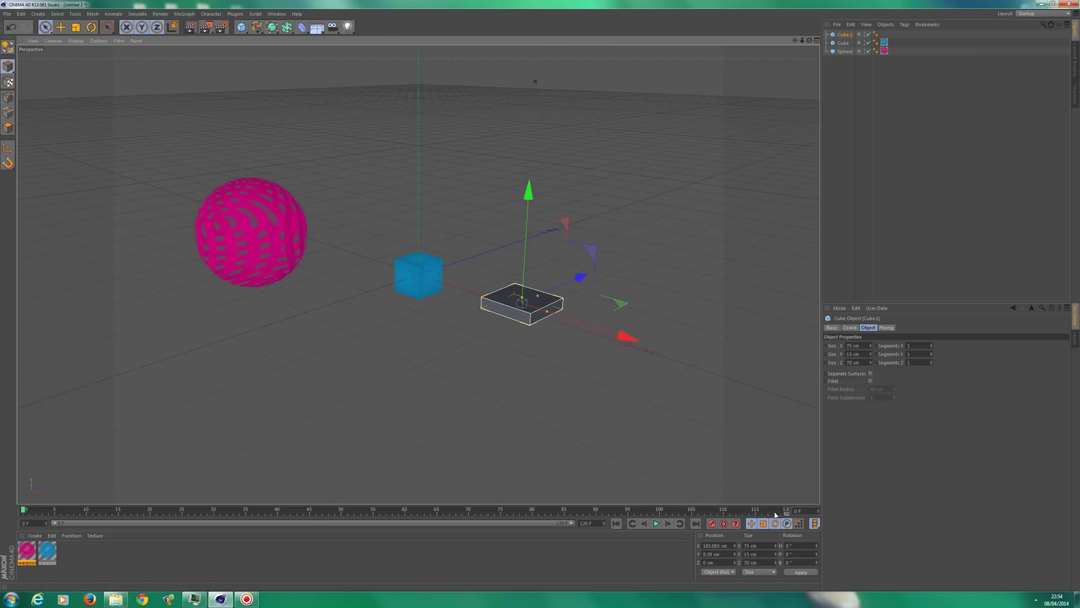
pyautogui.click(712, 526)
pyautogui.click(655, 525)
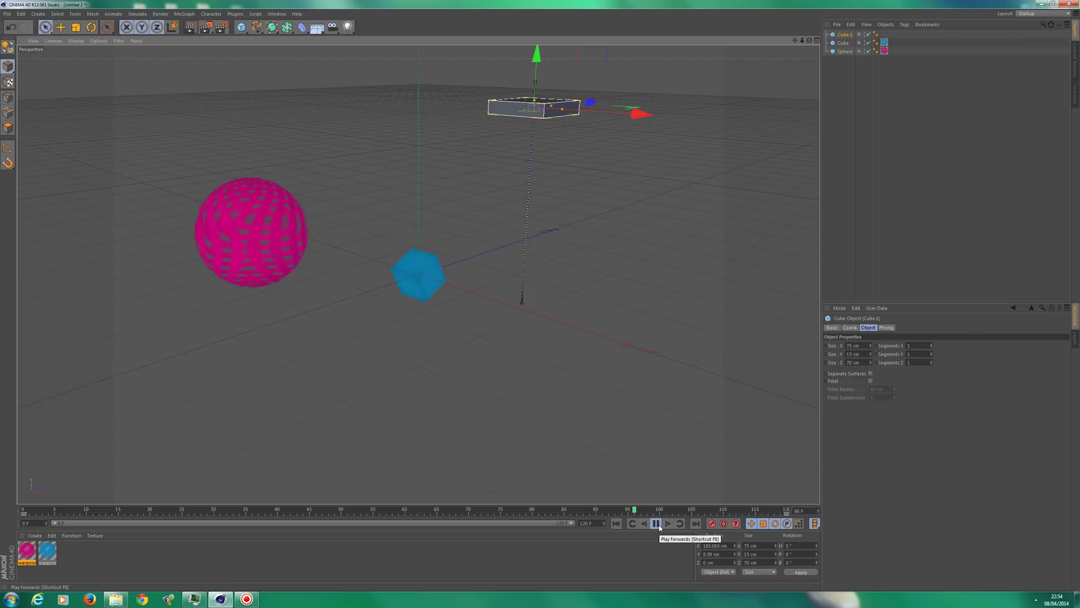
pyautogui.click(656, 524)
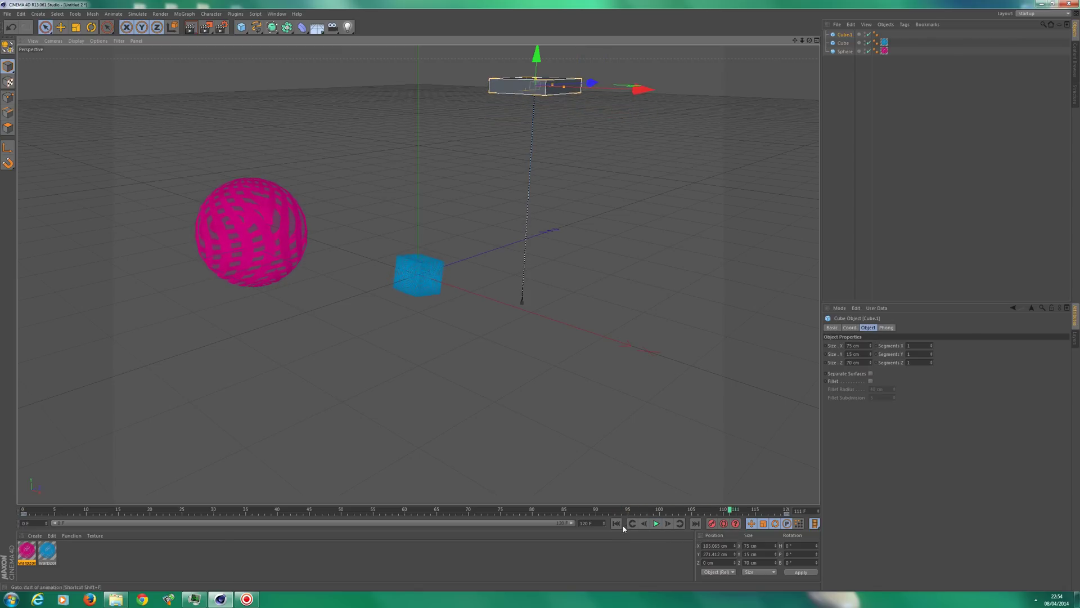